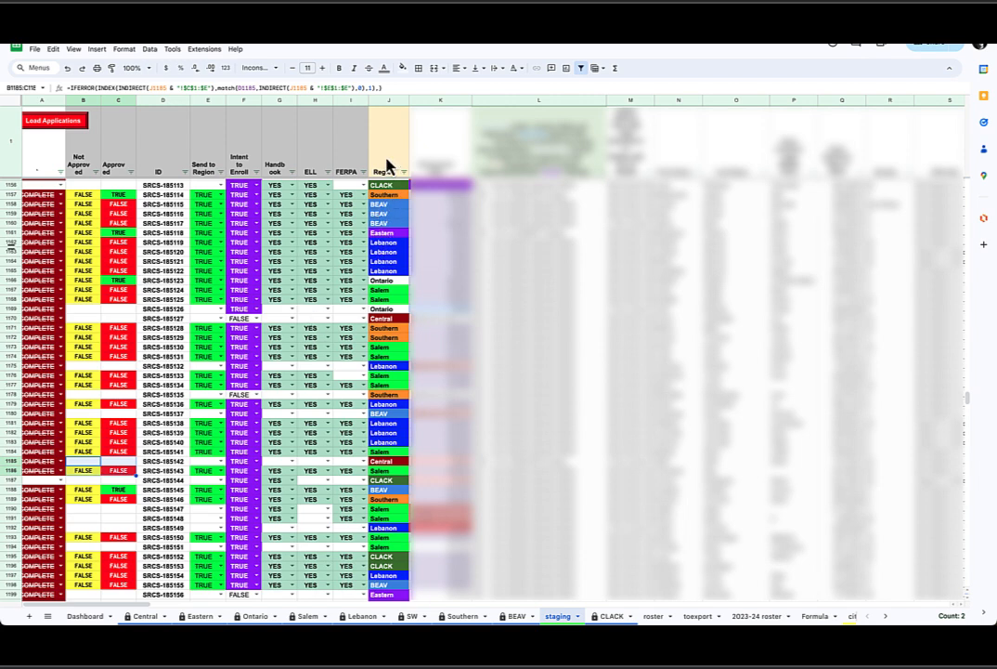
# Examine the Region column on the staging sheet, then view the CLACK sheet and return to staging
pyautogui.click(391, 101)
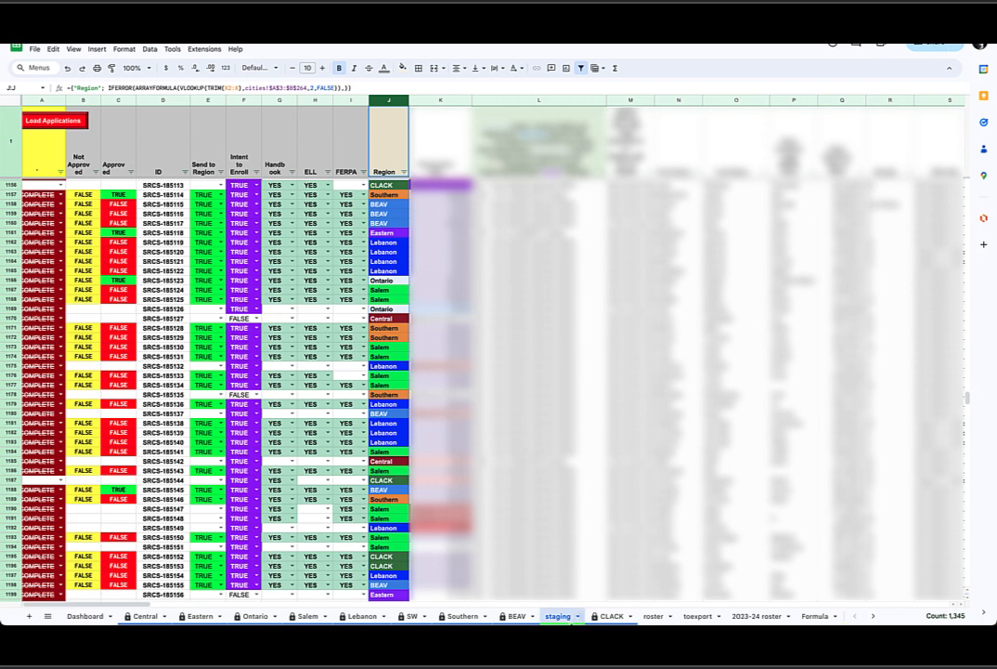
pyautogui.click(613, 617)
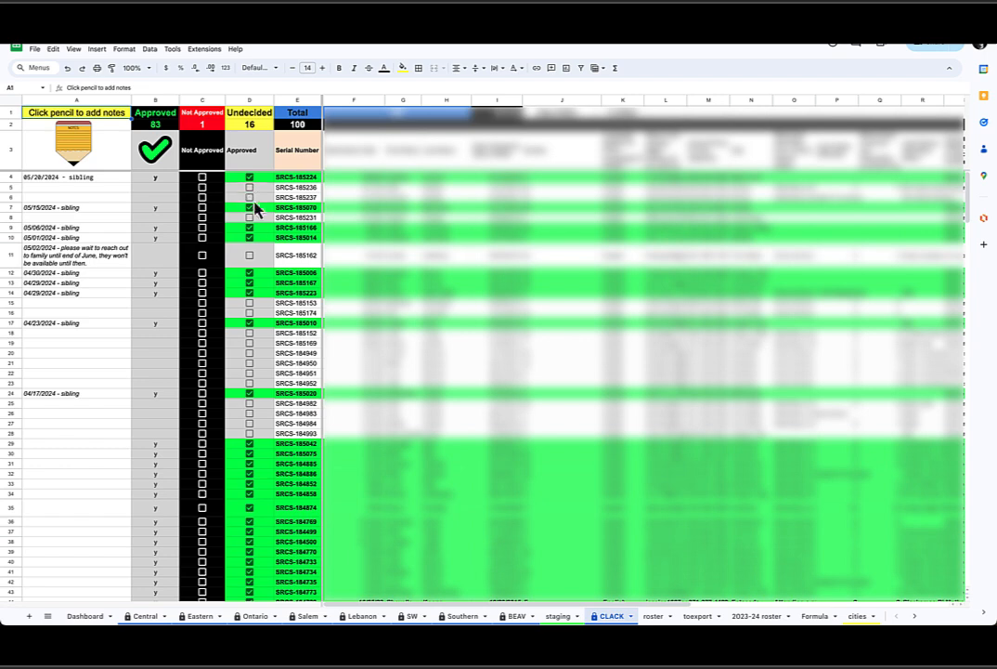
pyautogui.click(560, 616)
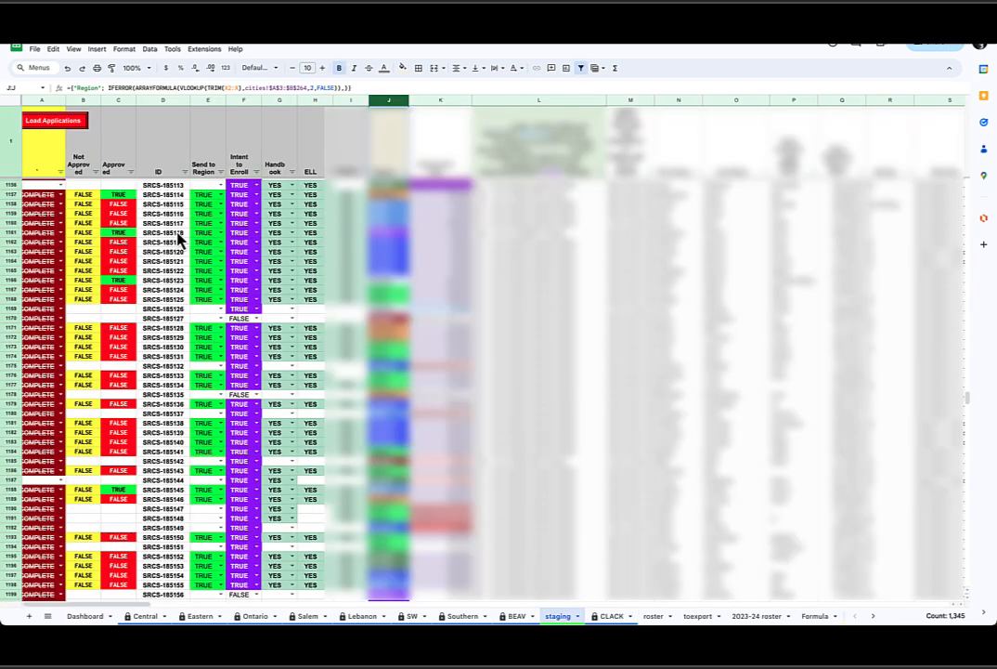
# Inspect the lookup formula in the Not Approved column cells of the staging sheet
pyautogui.click(83, 186)
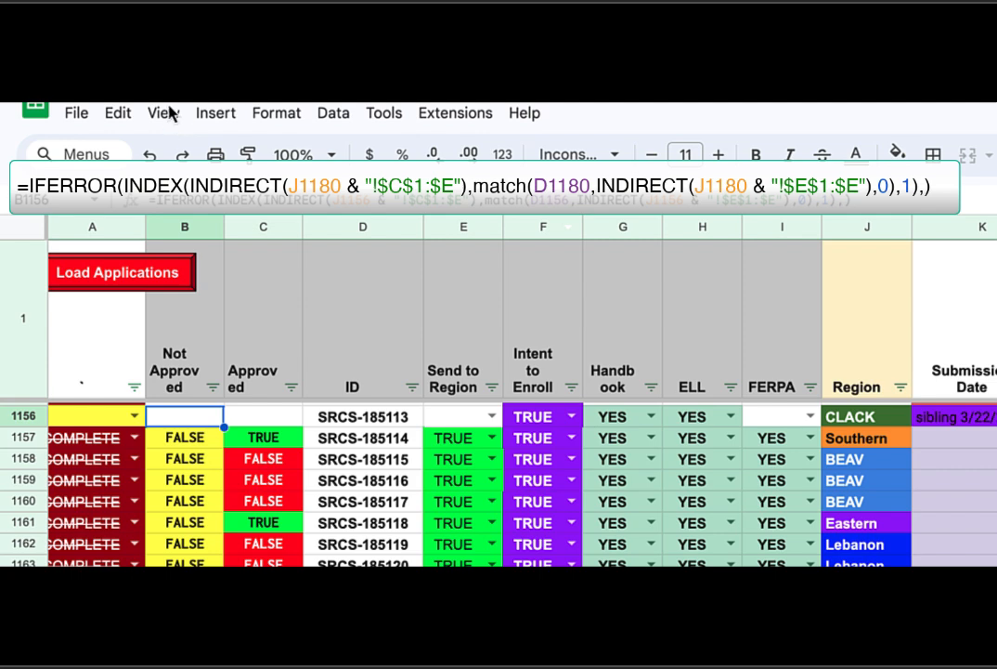
pyautogui.click(363, 226)
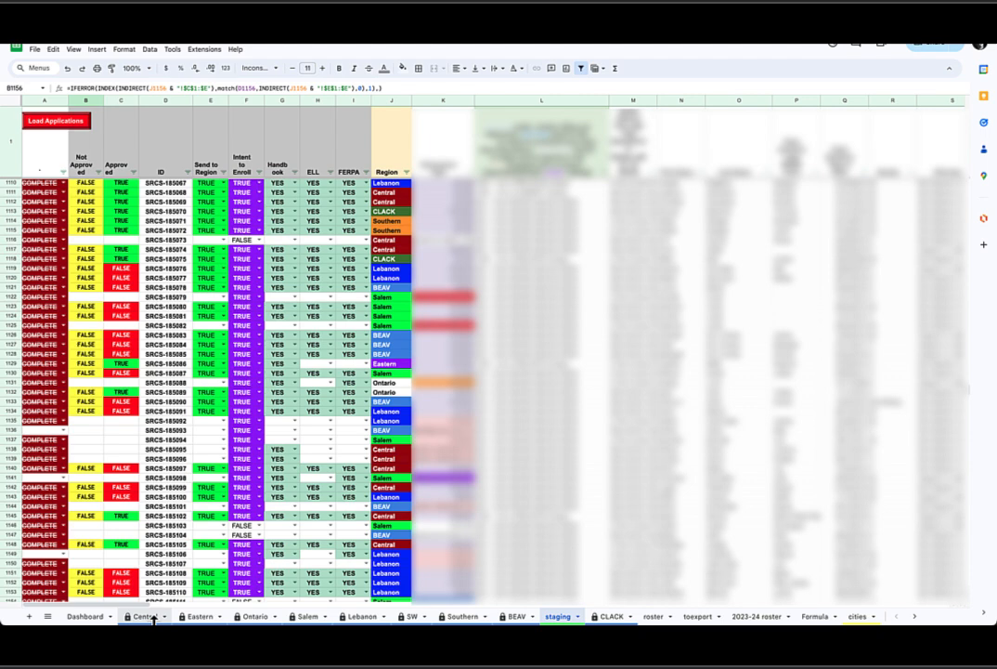
pyautogui.click(88, 185)
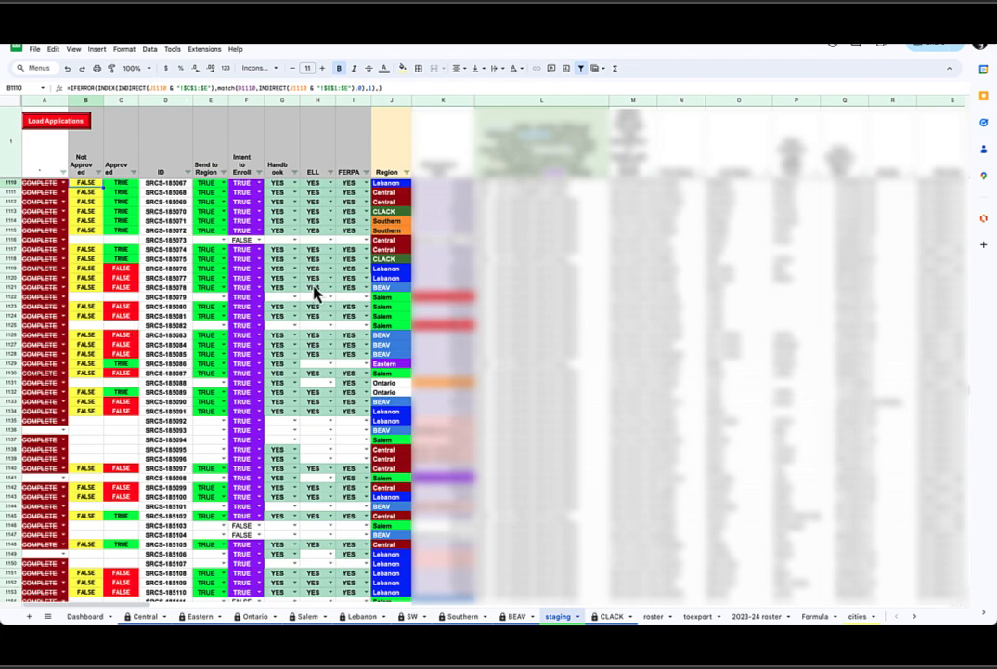
# Scroll through the staging rows and select Not Approved and Approved cells to review their contents
pyautogui.scroll(-10, 558, 390)
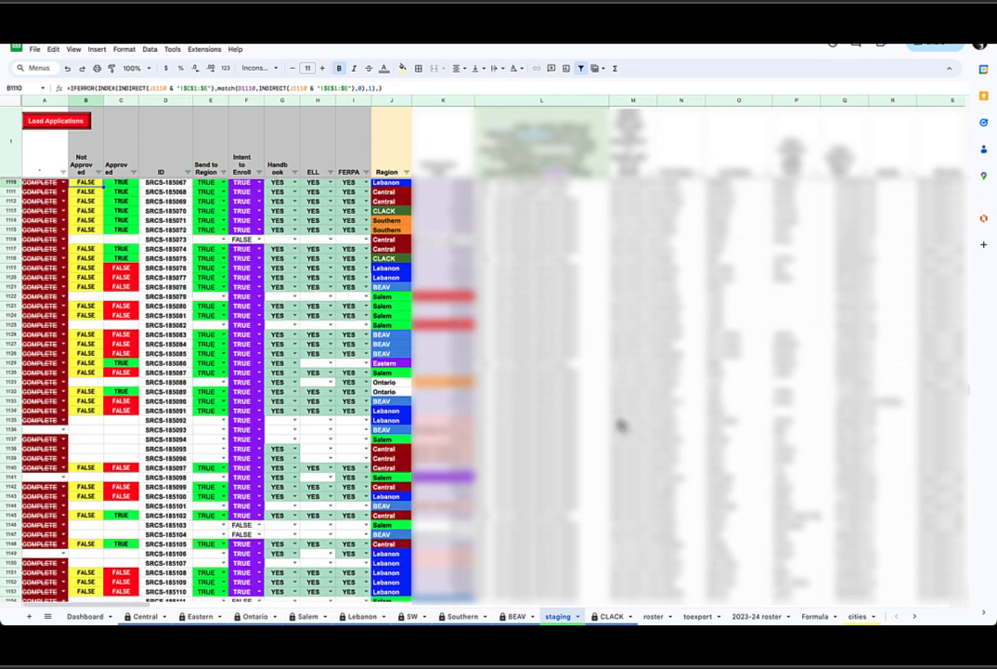
pyautogui.scroll(-20, 357, 424)
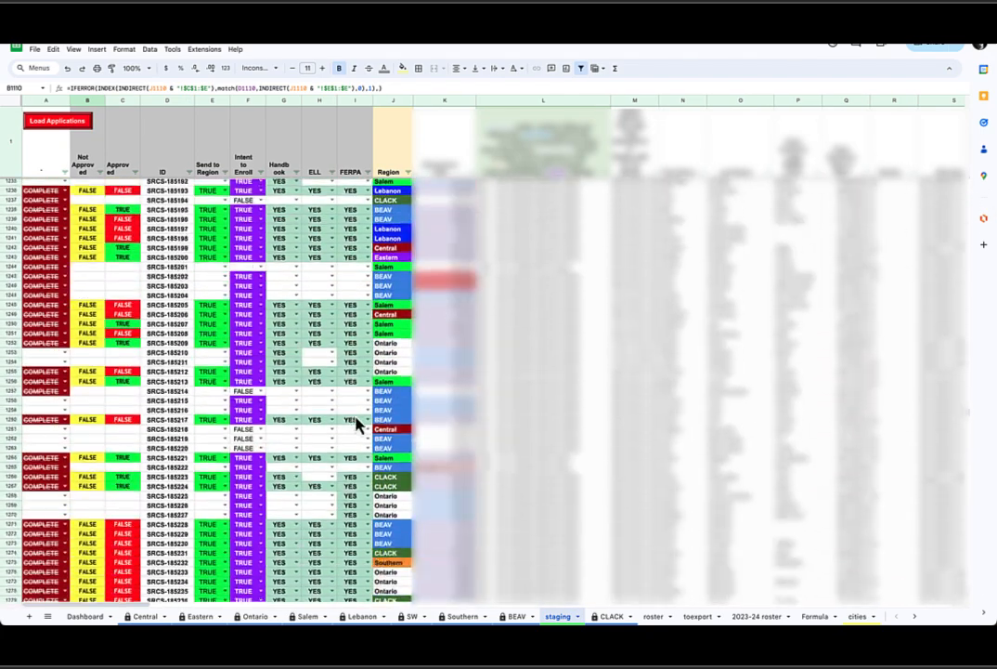
pyautogui.scroll(-3, 357, 424)
pyautogui.scroll(20, 358, 428)
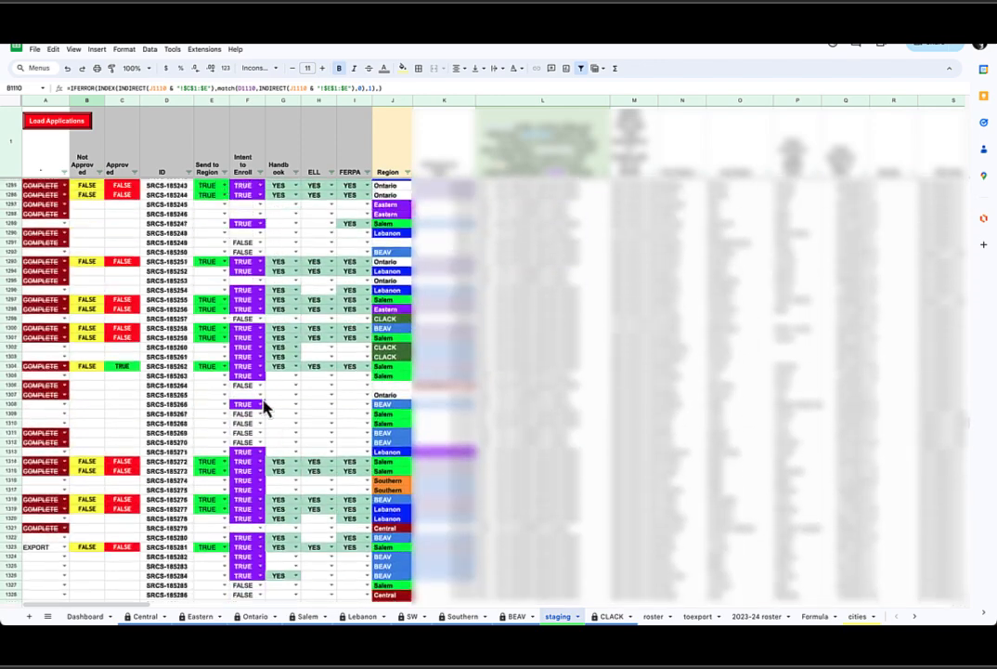
pyautogui.click(96, 468)
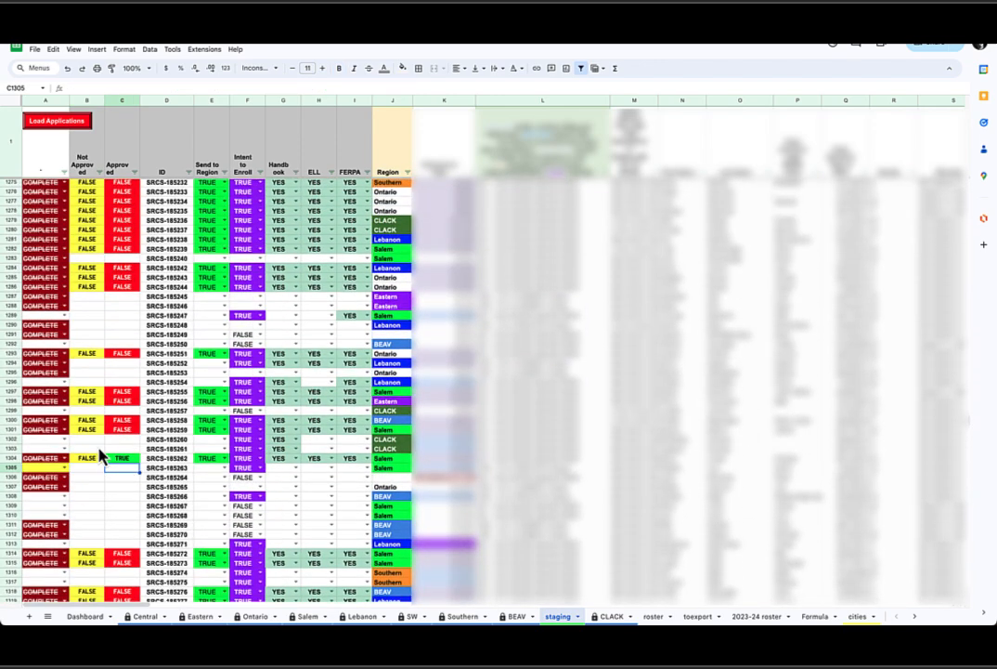
pyautogui.click(98, 449)
pyautogui.scroll(9, 127, 325)
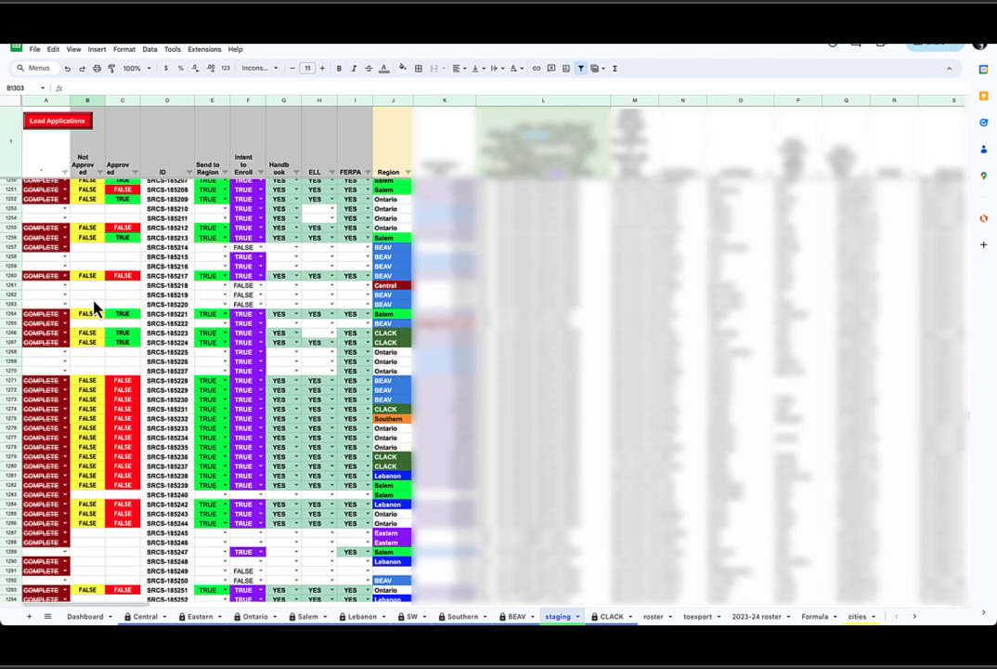
pyautogui.click(90, 224)
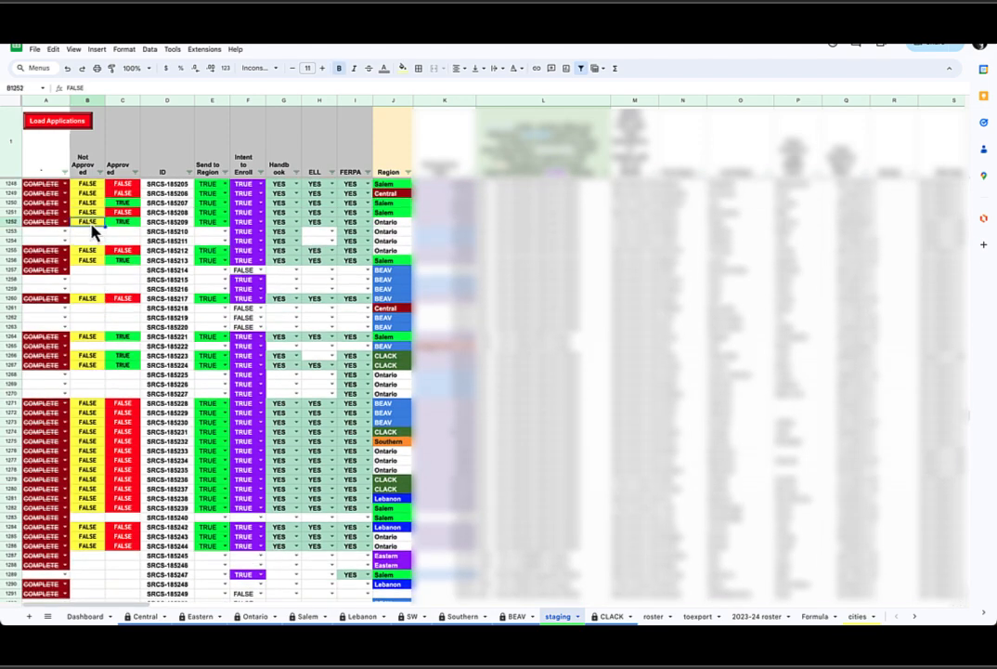
# Step cell by cell through the Not Approved column to examine each row's formula and value
pyautogui.press('Up')
pyautogui.press('Up')
pyautogui.press('Up')
pyautogui.press('Up')
pyautogui.press('Up')
pyautogui.press('Up')
pyautogui.press('Up')
pyautogui.press('Up')
pyautogui.press('Up')
pyautogui.press('Up')
pyautogui.press('Up')
pyautogui.press('Up')
pyautogui.press('Up')
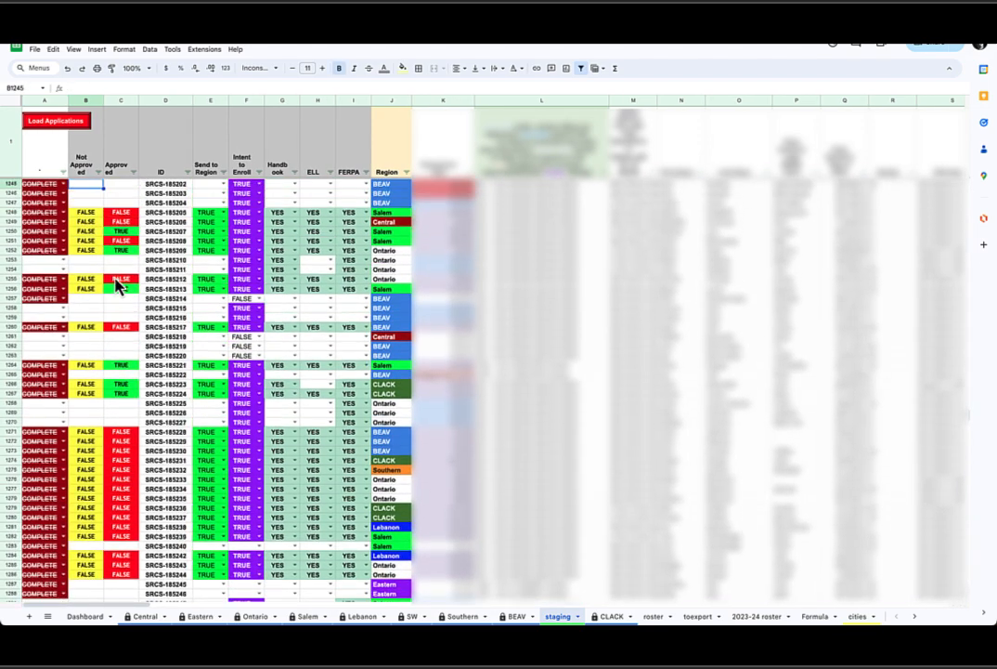
pyautogui.press('Up')
pyautogui.press('Up')
pyautogui.press('Up')
pyautogui.press('Up')
pyautogui.press('Up')
pyautogui.press('Up')
pyautogui.press('Up')
pyautogui.press('Up')
pyautogui.press('Up')
pyautogui.press('Up')
pyautogui.press('Up')
pyautogui.press('Up')
pyautogui.press('Up')
pyautogui.press('Up')
pyautogui.press('Up')
pyautogui.press('Up')
pyautogui.press('Up')
pyautogui.press('Up')
pyautogui.press('Up')
pyautogui.press('Up')
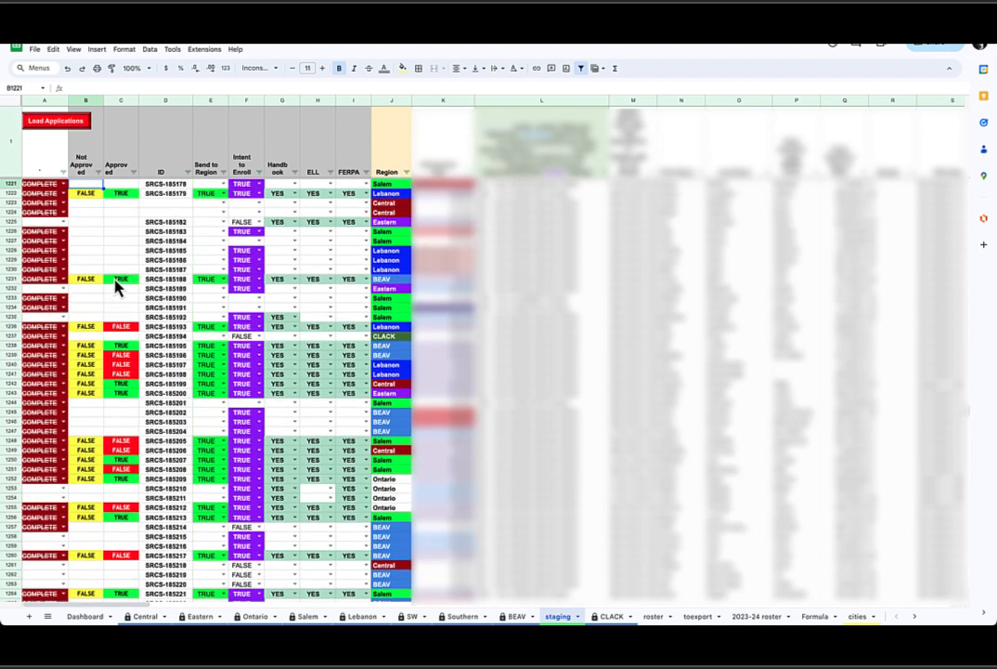
pyautogui.press('Up')
pyautogui.press('Up')
pyautogui.press('Up')
pyautogui.press('Up')
pyautogui.press('Up')
pyautogui.press('Up')
pyautogui.press('Up')
pyautogui.press('Up')
pyautogui.press('Up')
pyautogui.press('Up')
pyautogui.press('Up')
pyautogui.press('Up')
pyautogui.press('Up')
pyautogui.press('Up')
pyautogui.press('Up')
pyautogui.press('Up')
pyautogui.press('Up')
pyautogui.press('Up')
pyautogui.press('Up')
pyautogui.press('Up')
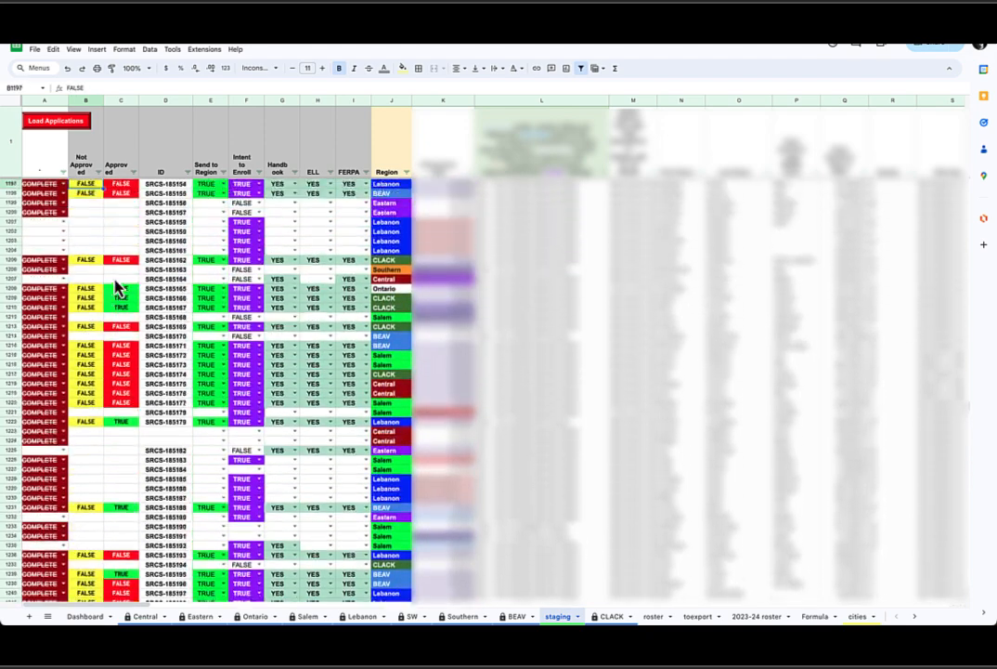
pyautogui.press('Up')
pyautogui.press('Up')
pyautogui.press('Up')
pyautogui.press('Up')
pyautogui.press('Up')
pyautogui.press('Up')
pyautogui.press('Up')
pyautogui.press('Up')
pyautogui.press('Up')
pyautogui.press('Up')
pyautogui.press('Up')
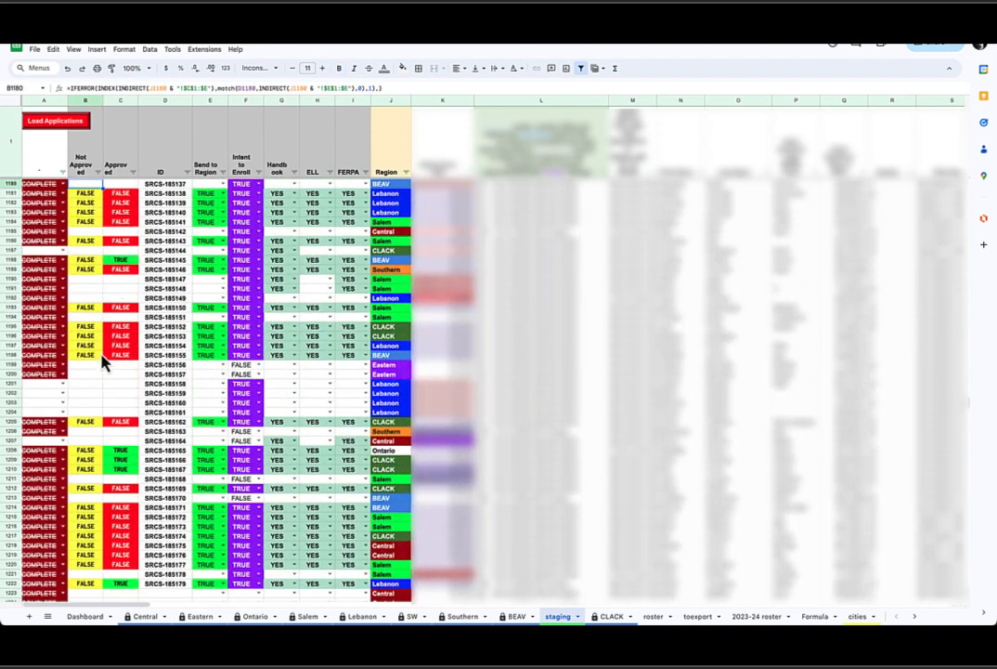
pyautogui.press('Down')
pyautogui.press('Down')
pyautogui.press('Down')
pyautogui.press('Down')
pyautogui.press('Down')
pyautogui.press('Down')
pyautogui.press('Down')
pyautogui.press('Down')
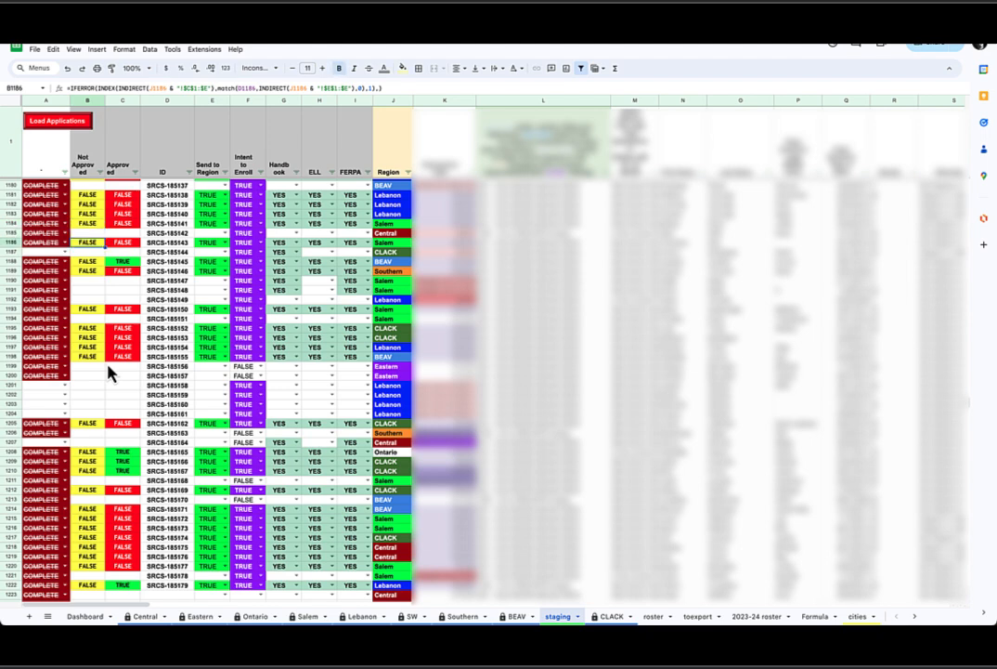
pyautogui.press('Up')
pyautogui.press('Up')
pyautogui.press('Down')
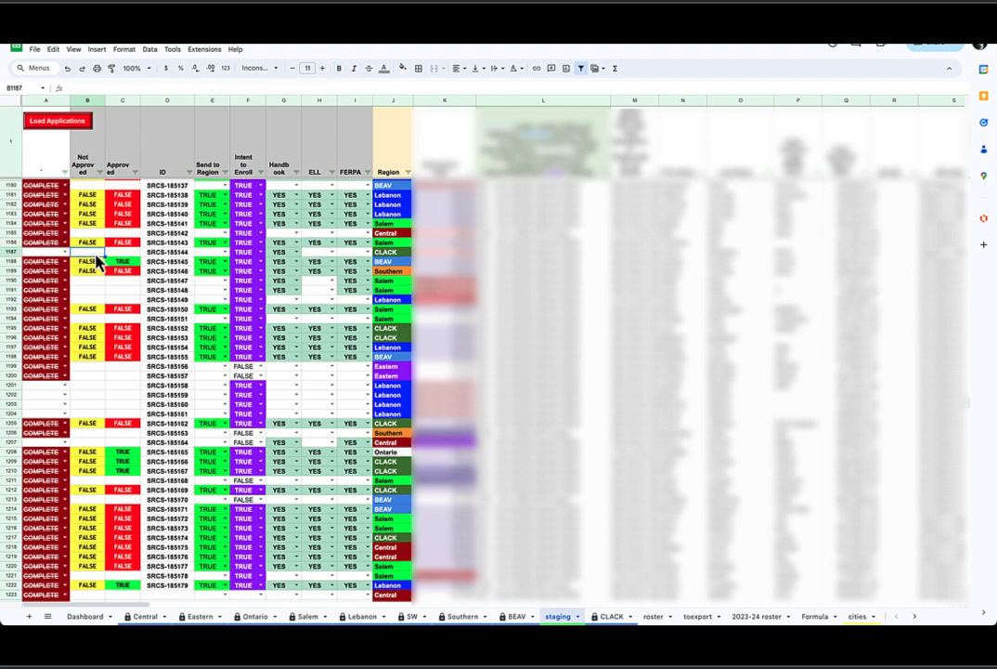